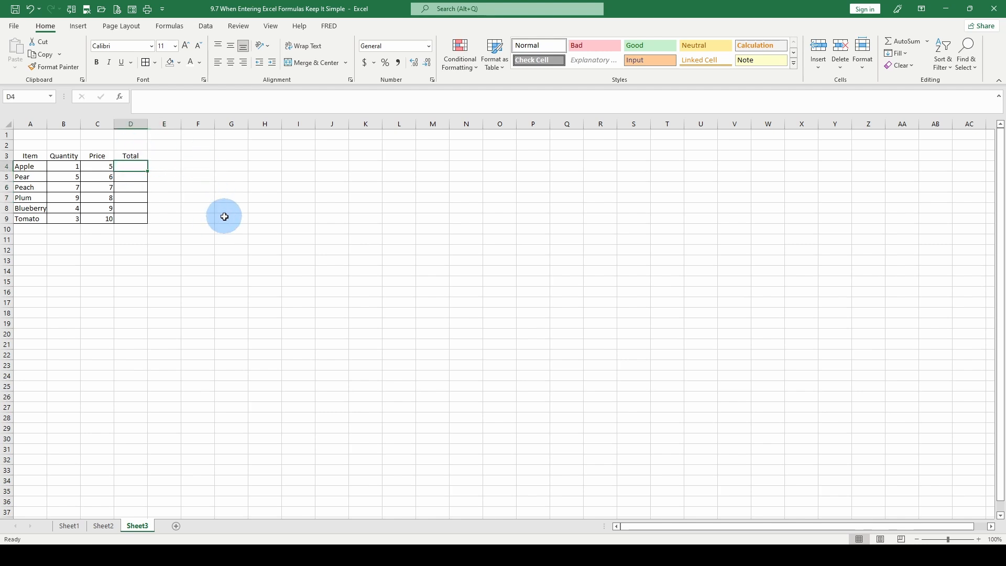
Enter the formula =(B4*C4) in cell D4 to calculate the Apple total.
{"action": "type", "text": "="}
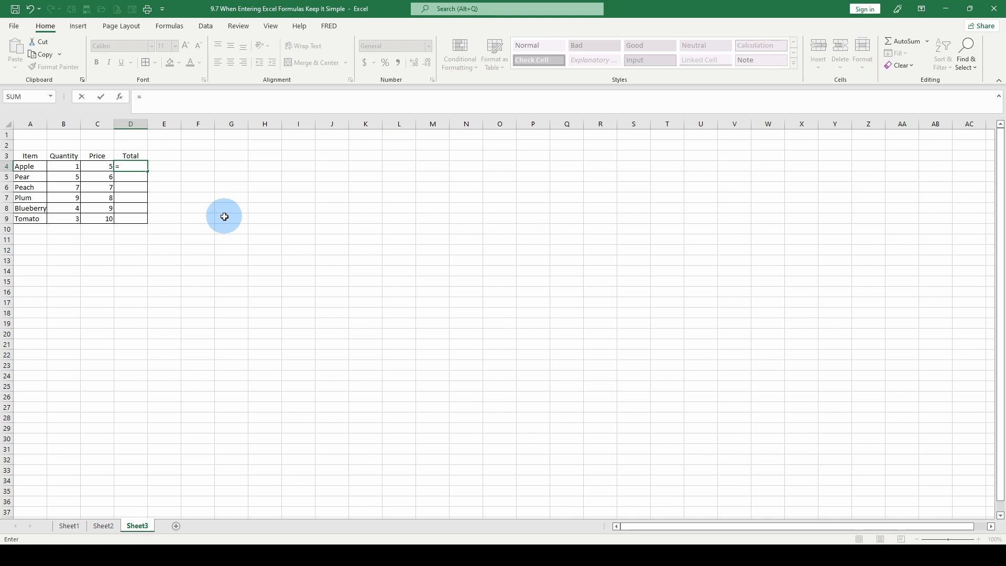
{"action": "type", "text": "("}
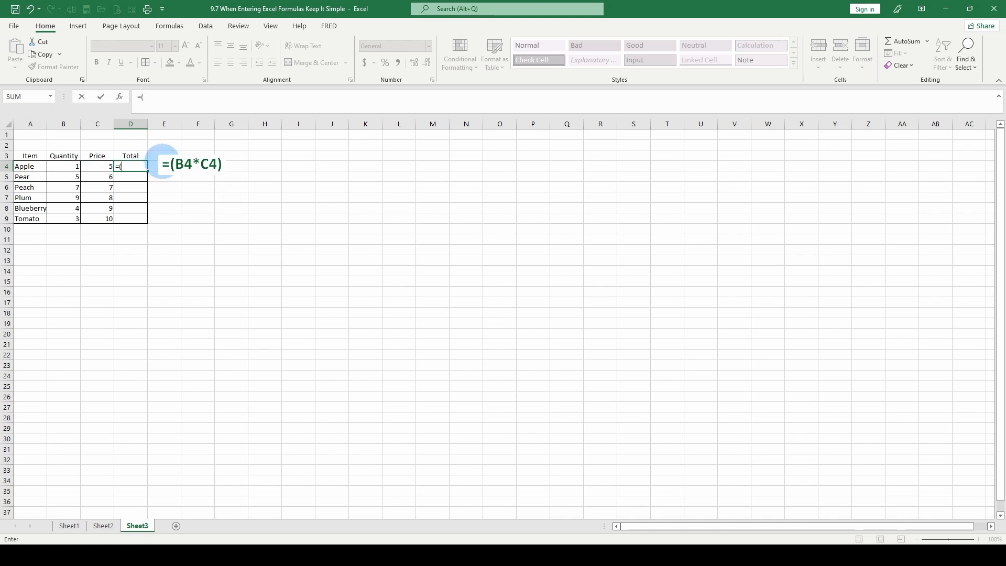
{"action": "left_click", "coordinate": [63, 167]}
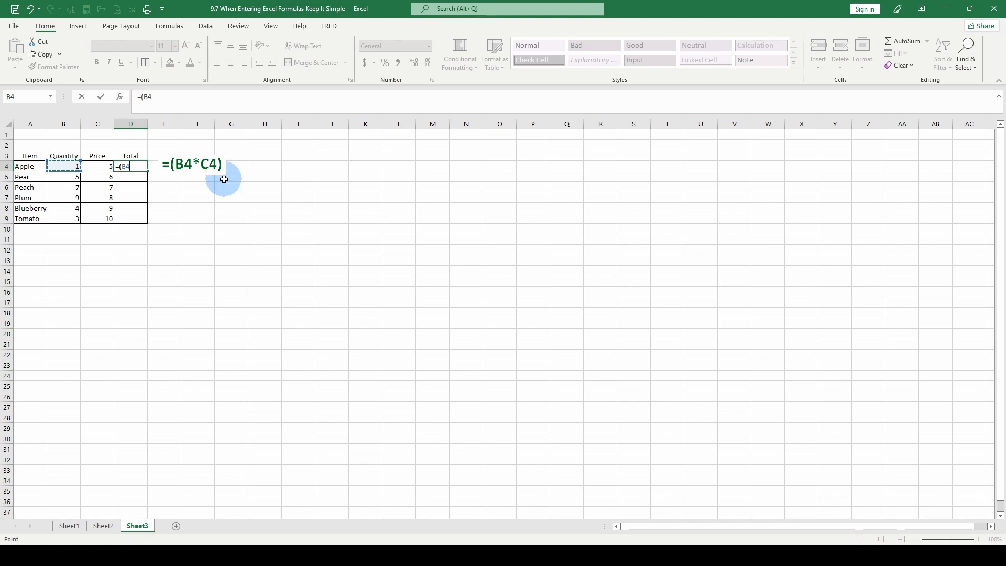
{"action": "type", "text": "*"}
{"action": "left_click", "coordinate": [96, 164]}
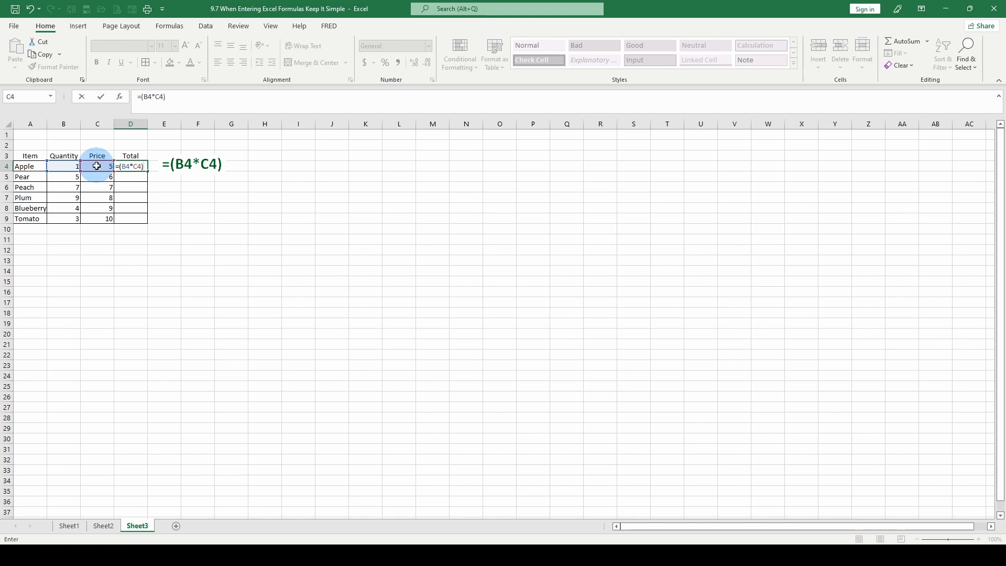
{"action": "key", "text": "Return"}
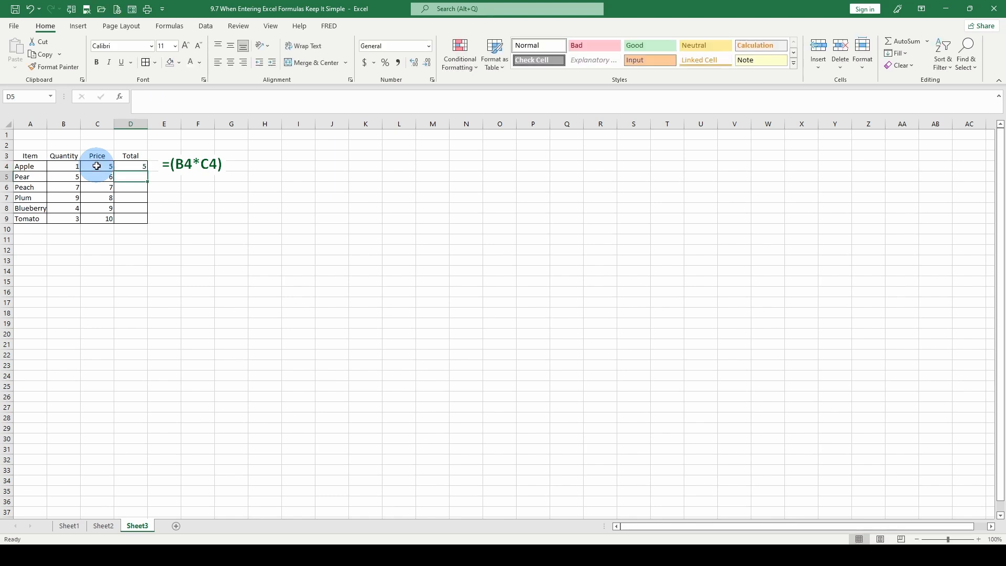
Copy the D4 total formula down through D9 for the remaining items.
{"action": "left_click", "coordinate": [137, 165]}
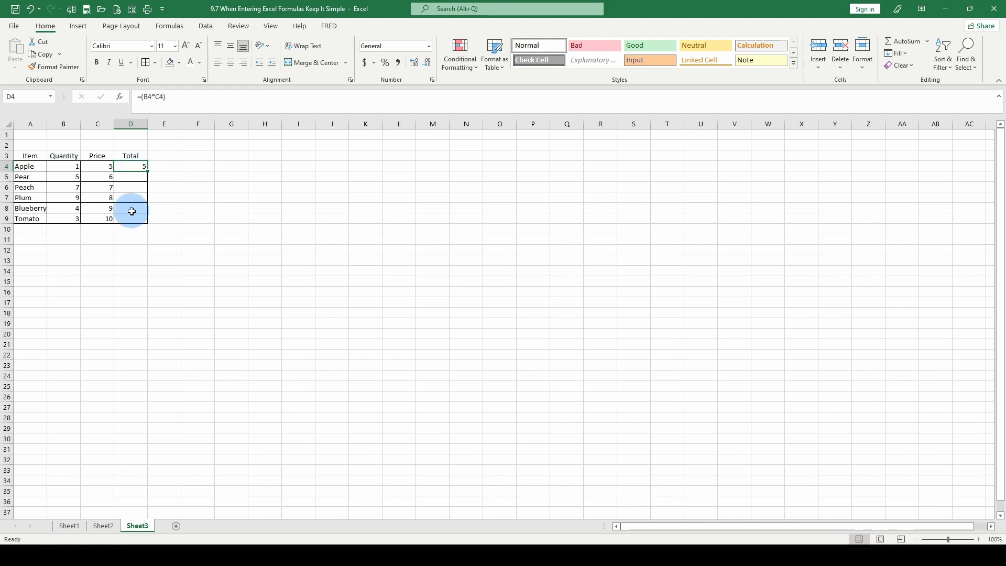
{"action": "left_click", "coordinate": [131, 177]}
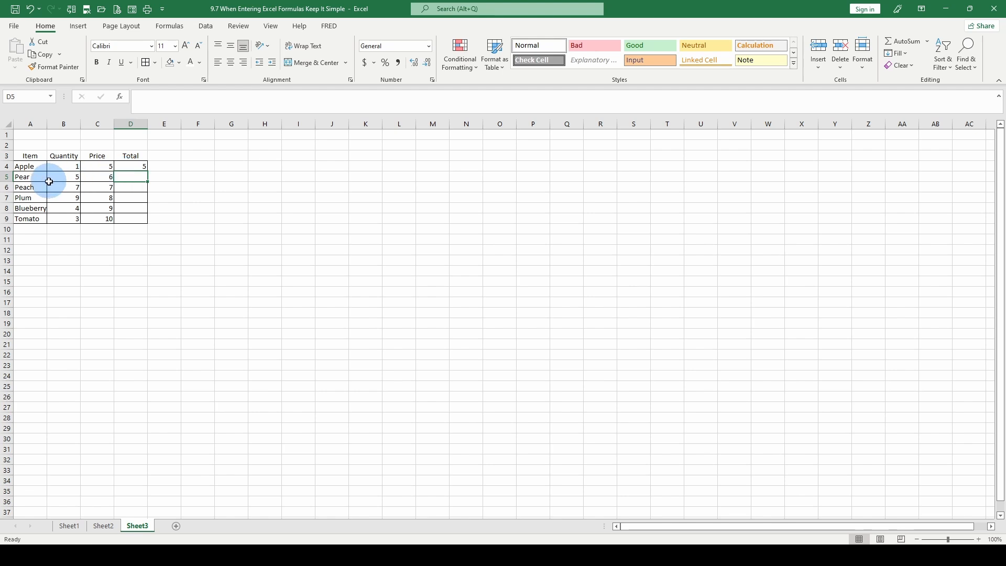
{"action": "left_click", "coordinate": [125, 165]}
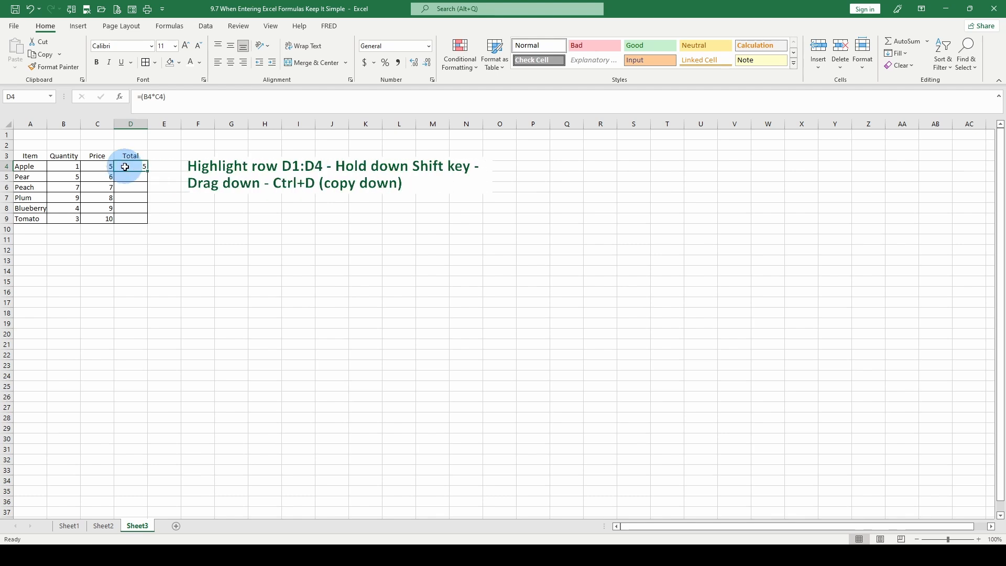
{"action": "left_click_drag", "start_coordinate": [125, 166], "coordinate": [128, 219]}
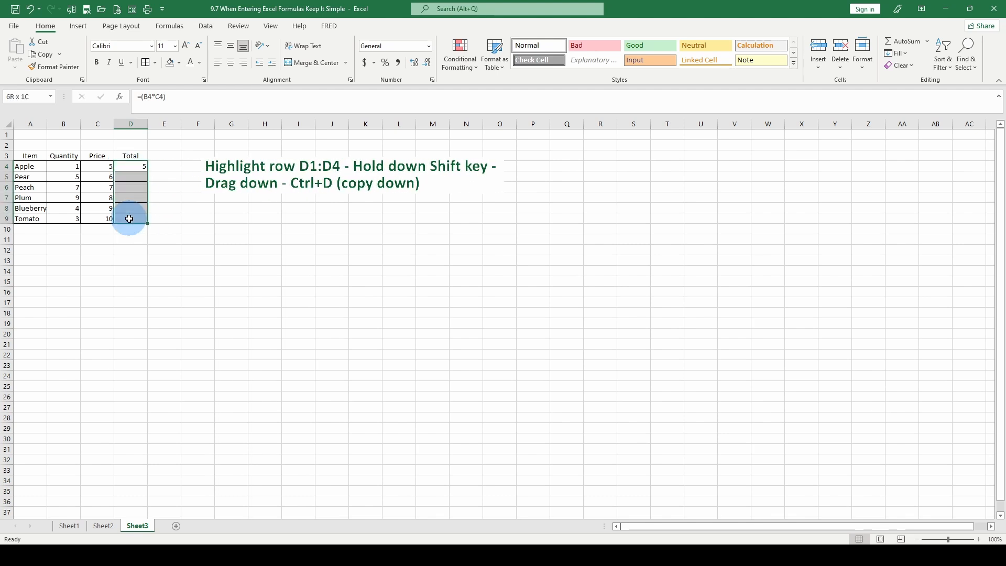
{"action": "key", "text": "ctrl+d"}
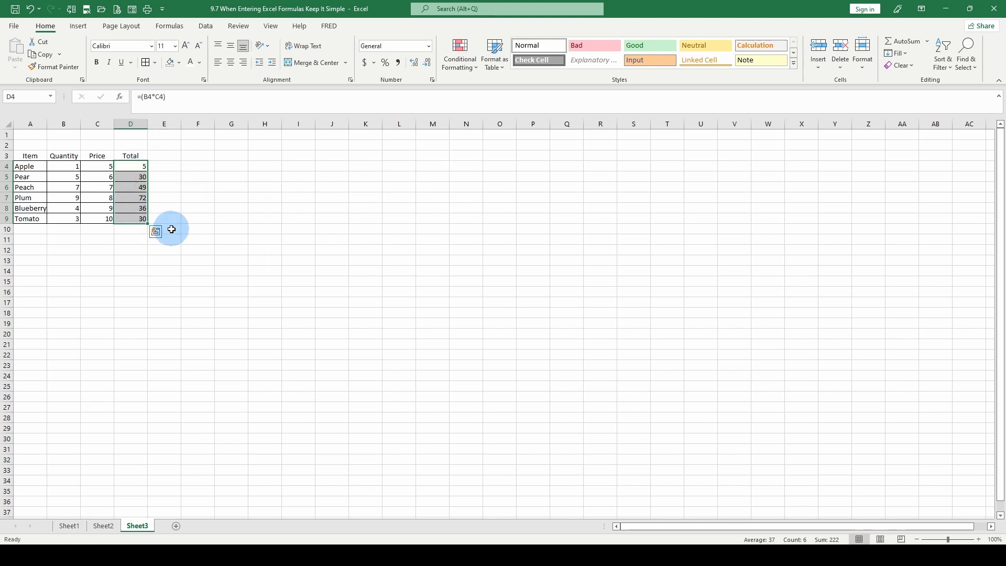
{"action": "left_click", "coordinate": [131, 164]}
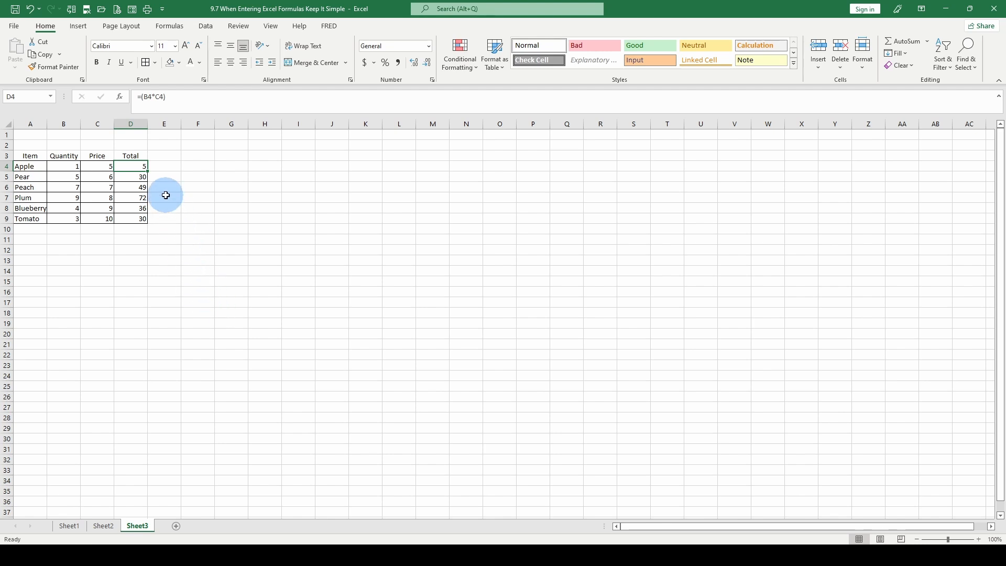
Name the range B4:B9 Quantity.
{"action": "left_click", "coordinate": [63, 165]}
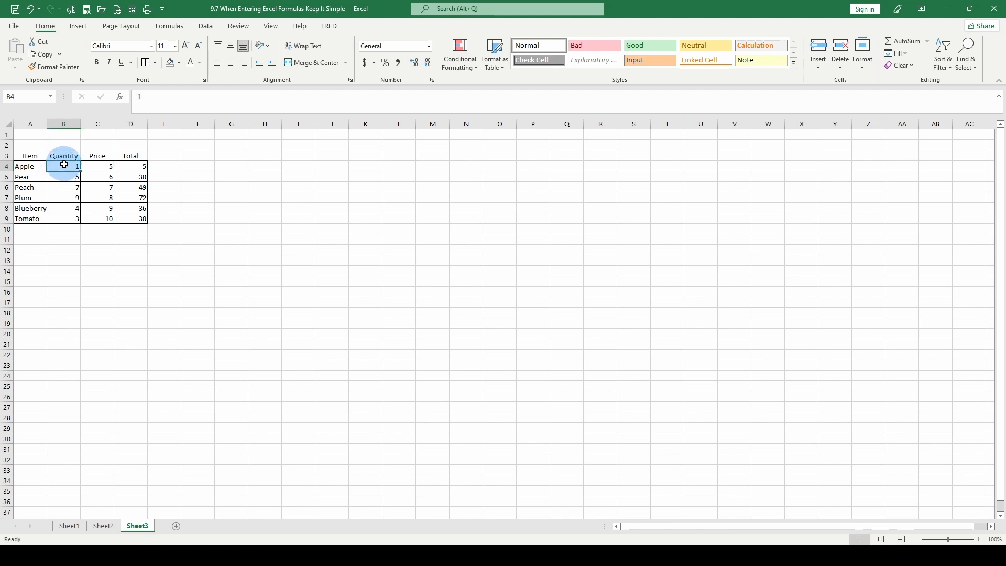
{"action": "left_click_drag", "start_coordinate": [64, 165], "coordinate": [66, 217]}
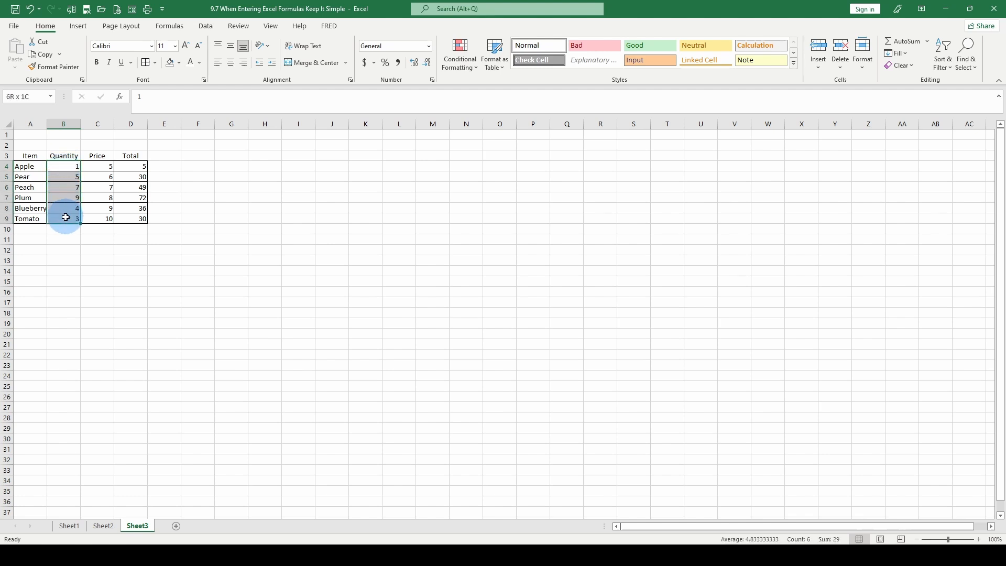
{"action": "left_click", "coordinate": [15, 97]}
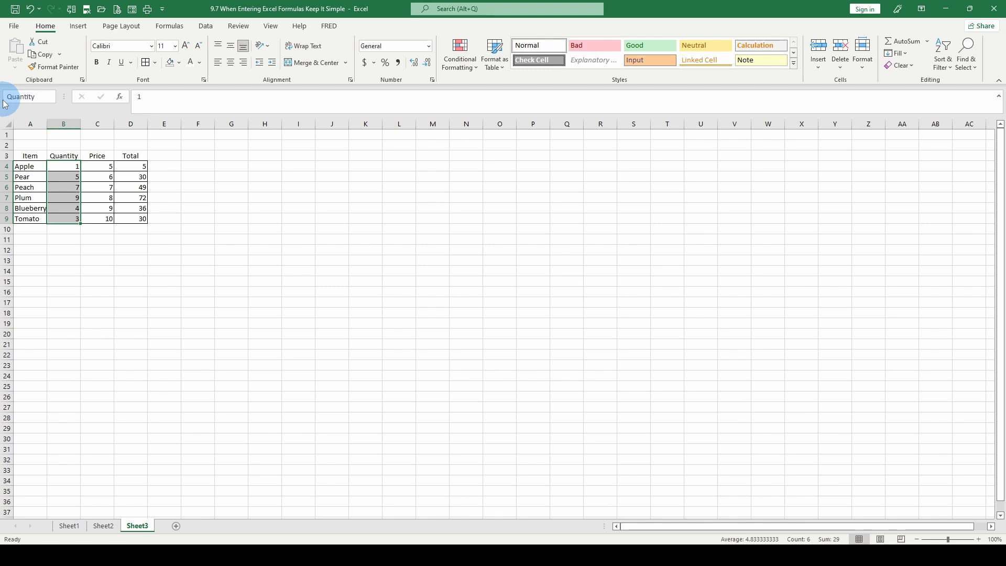
Name the range C4:C9 Price.
{"action": "left_click", "coordinate": [100, 165]}
{"action": "left_click_drag", "start_coordinate": [101, 166], "coordinate": [103, 217]}
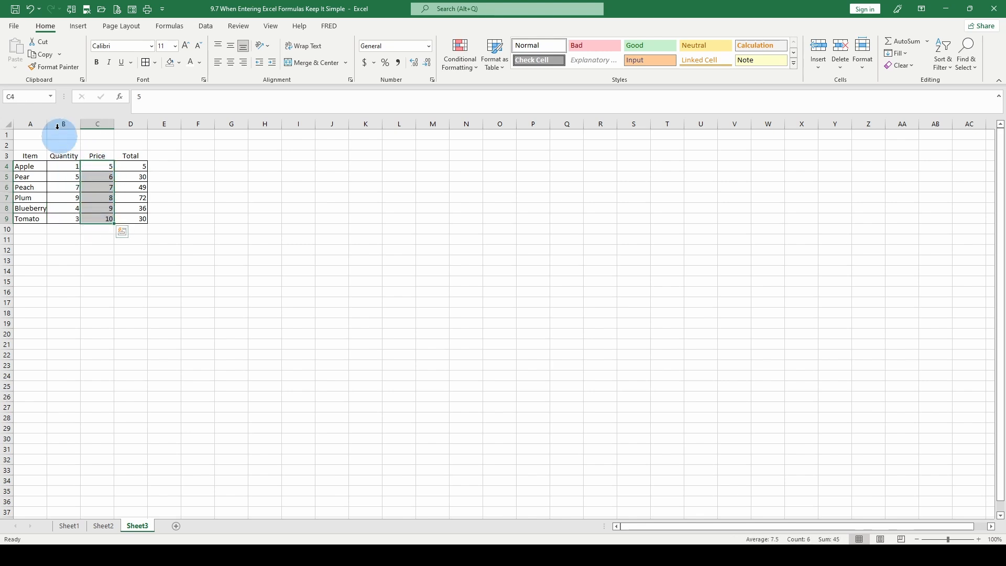
{"action": "left_click", "coordinate": [29, 97]}
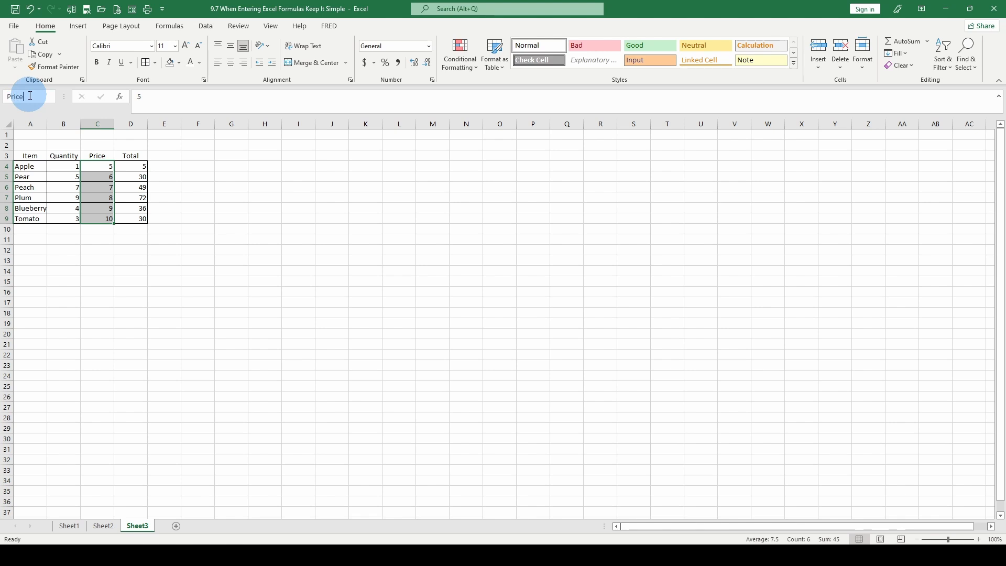
{"action": "key", "text": "Return"}
Go to the named ranges Quantity and Price in turn to check which cells each one covers.
{"action": "left_click", "coordinate": [51, 97]}
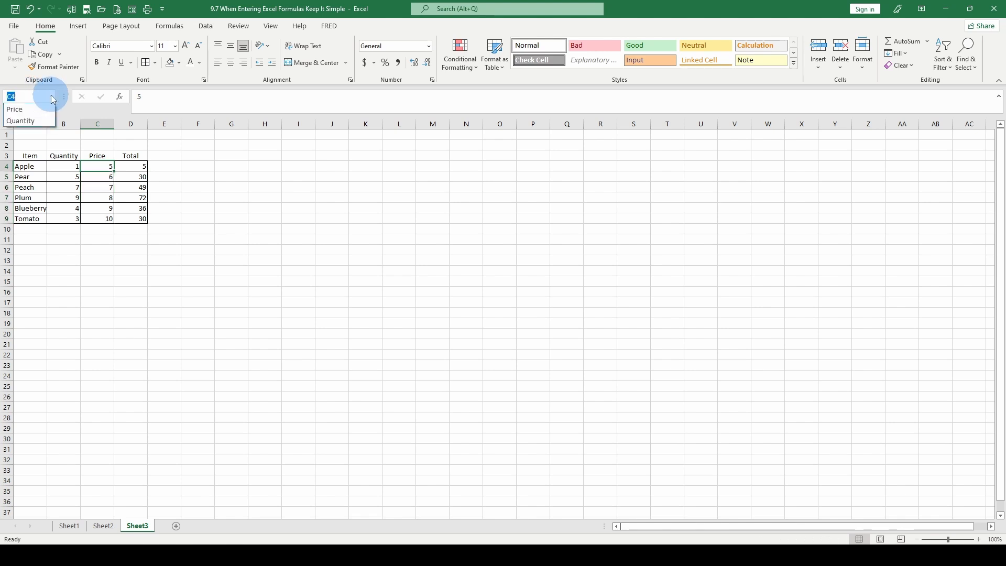
{"action": "left_click", "coordinate": [15, 121]}
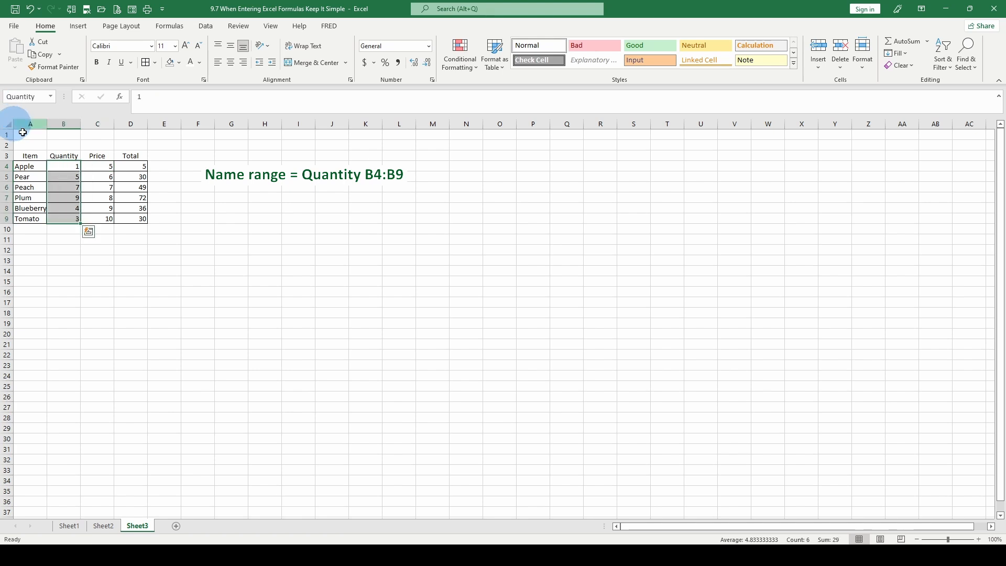
{"action": "left_click", "coordinate": [51, 97]}
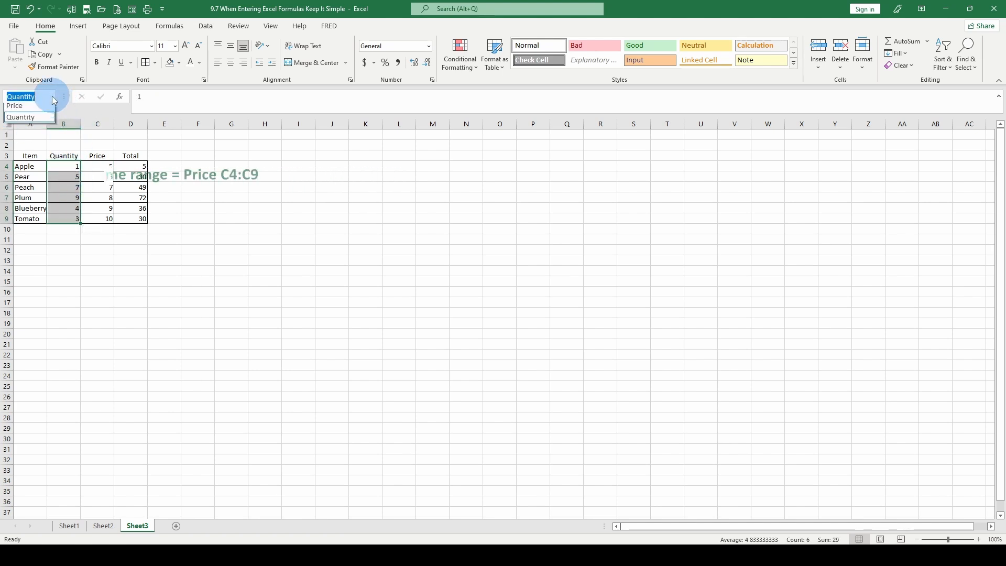
{"action": "left_click", "coordinate": [33, 107]}
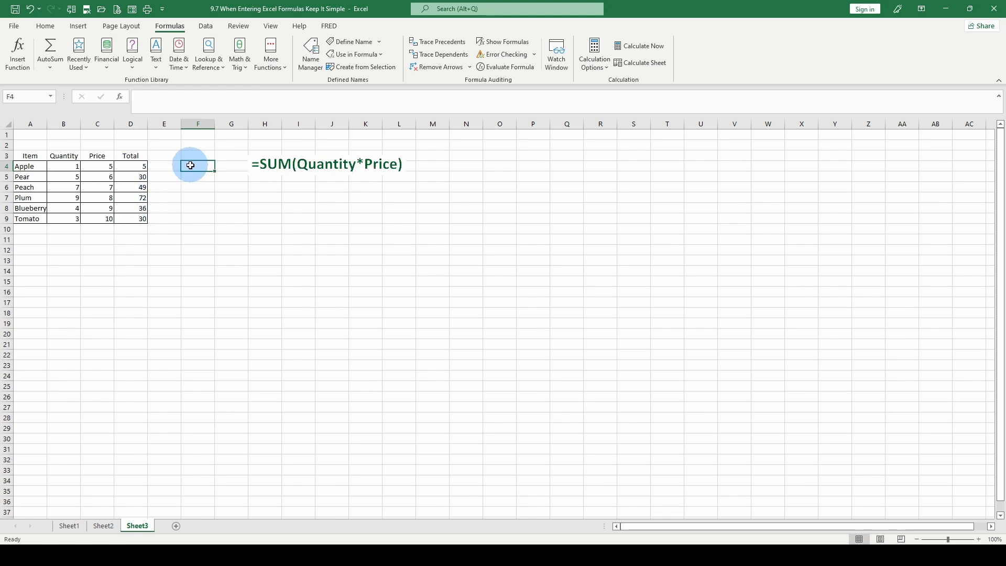
Enter =SUM(Quantity*Price) in cell F4, using the two named ranges.
{"action": "type", "text": "=sum"}
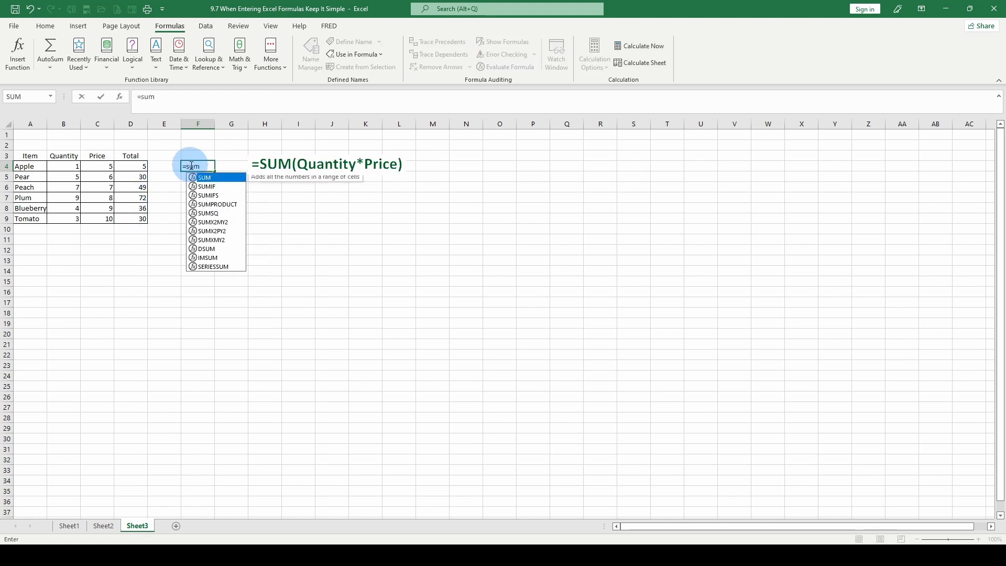
{"action": "type", "text": "("}
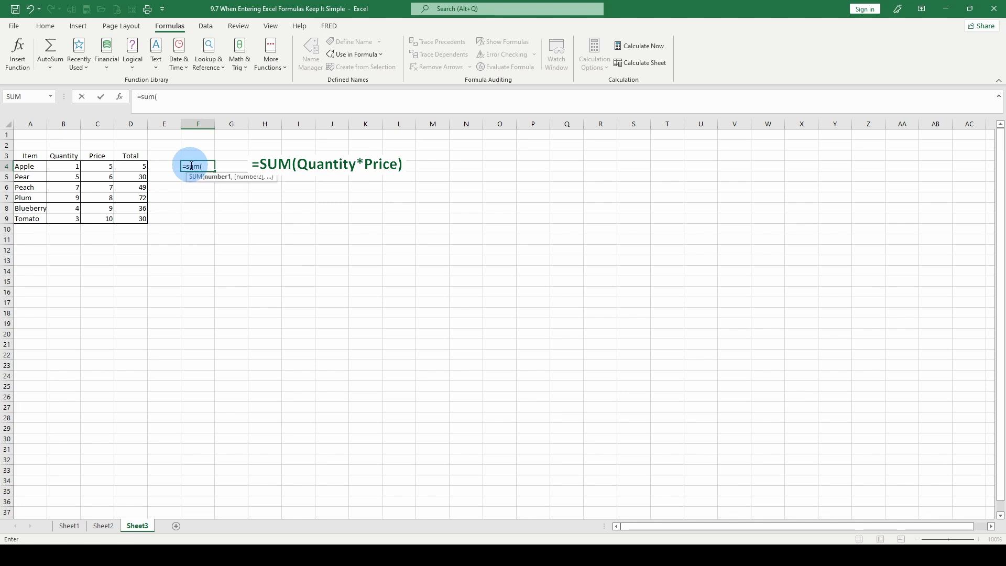
{"action": "left_click_drag", "start_coordinate": [58, 163], "coordinate": [63, 216]}
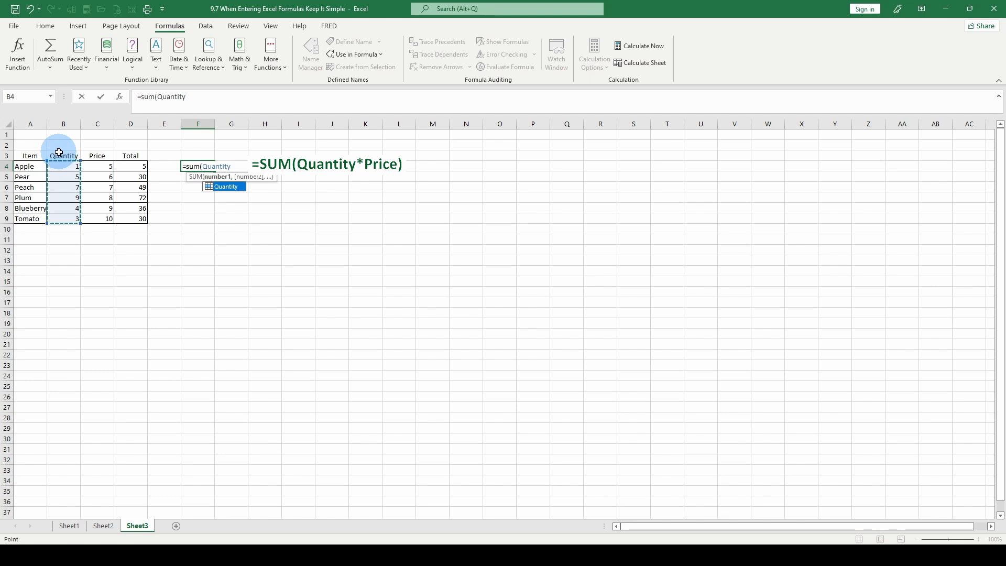
{"action": "type", "text": "*"}
{"action": "left_click_drag", "start_coordinate": [97, 166], "coordinate": [99, 215]}
{"action": "key", "text": "ctrl+Return"}
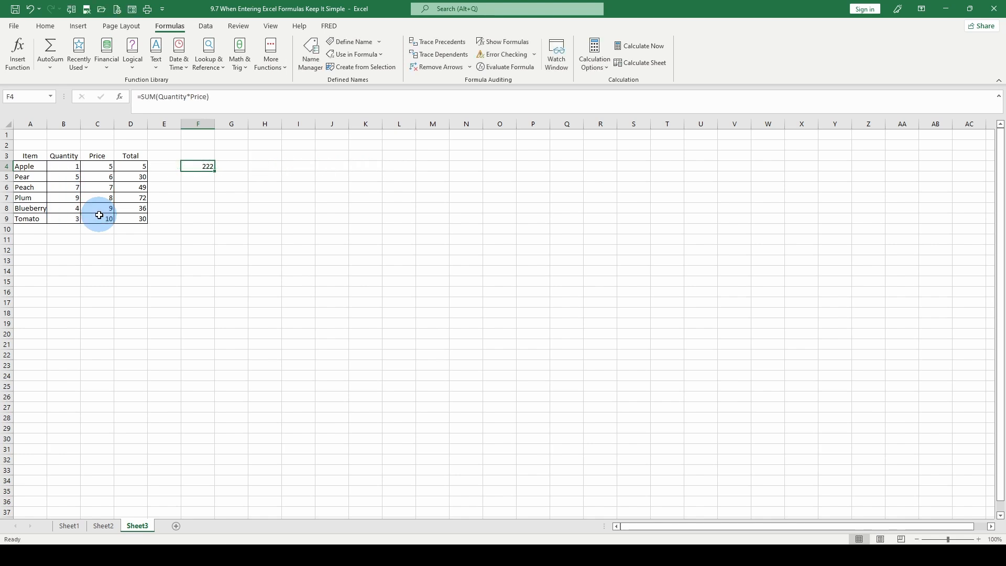
Add up the Total column in cell D10 with =SUM(D4:D9).
{"action": "left_click", "coordinate": [132, 226]}
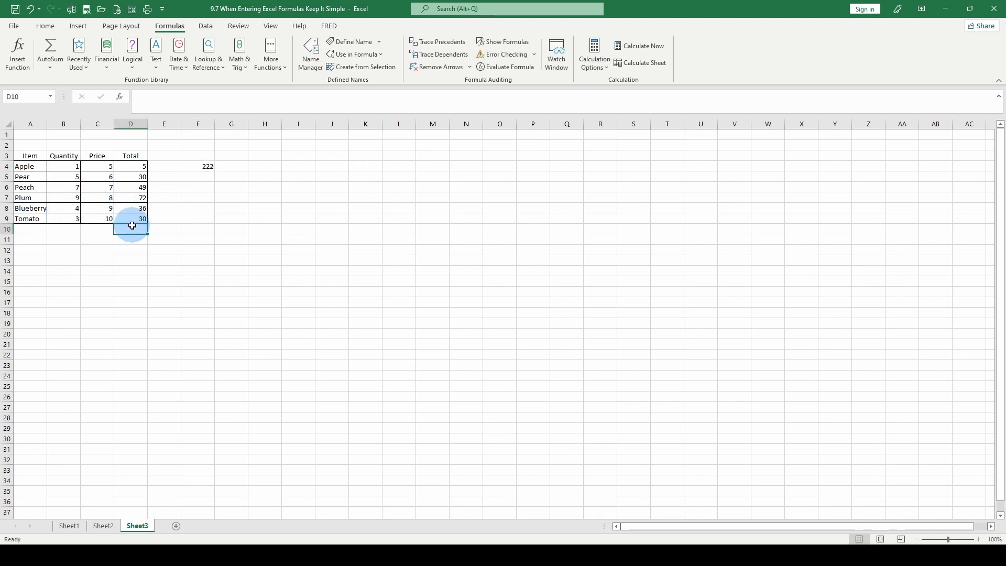
{"action": "type", "text": "=sum("}
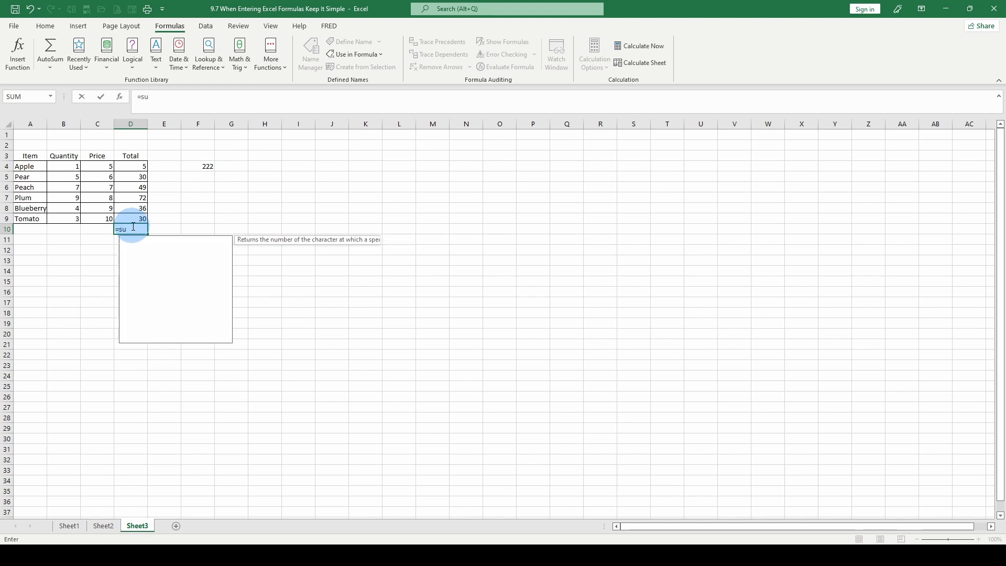
{"action": "left_click_drag", "start_coordinate": [131, 166], "coordinate": [131, 216]}
{"action": "key", "text": "Return"}
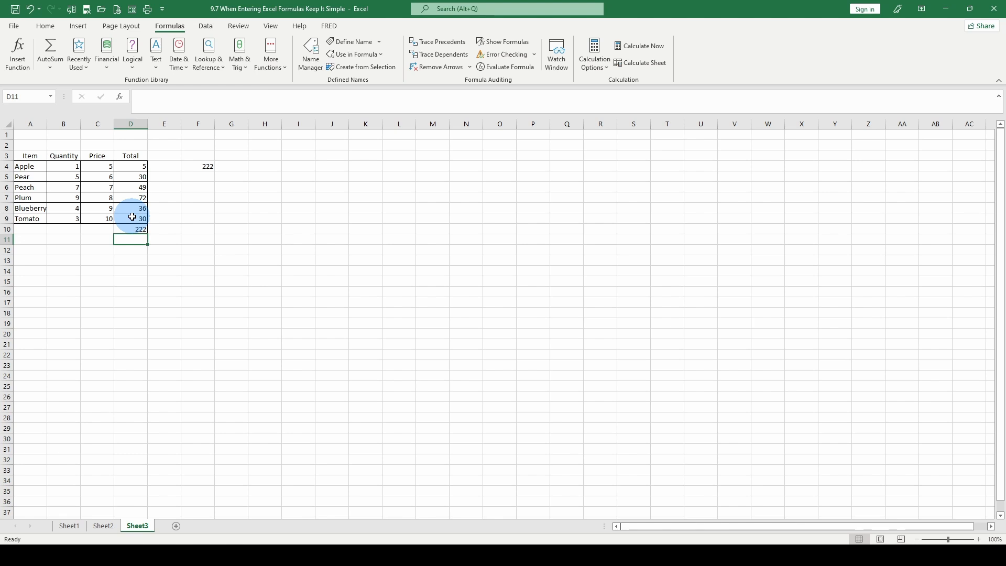
Compare the named-range formula in F4 with the cell-reference formulas in D4 and D10.
{"action": "left_click", "coordinate": [199, 169]}
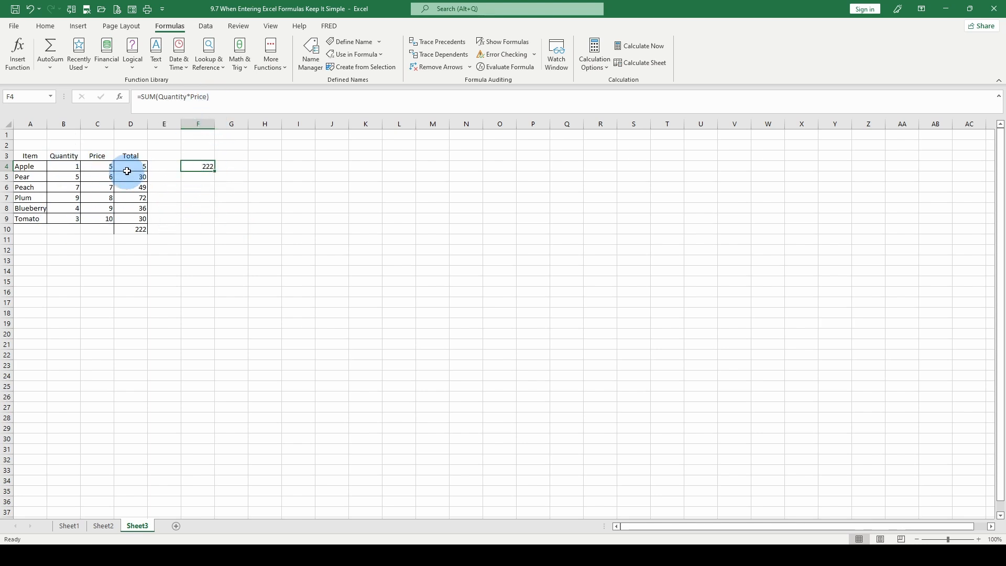
{"action": "left_click", "coordinate": [128, 167]}
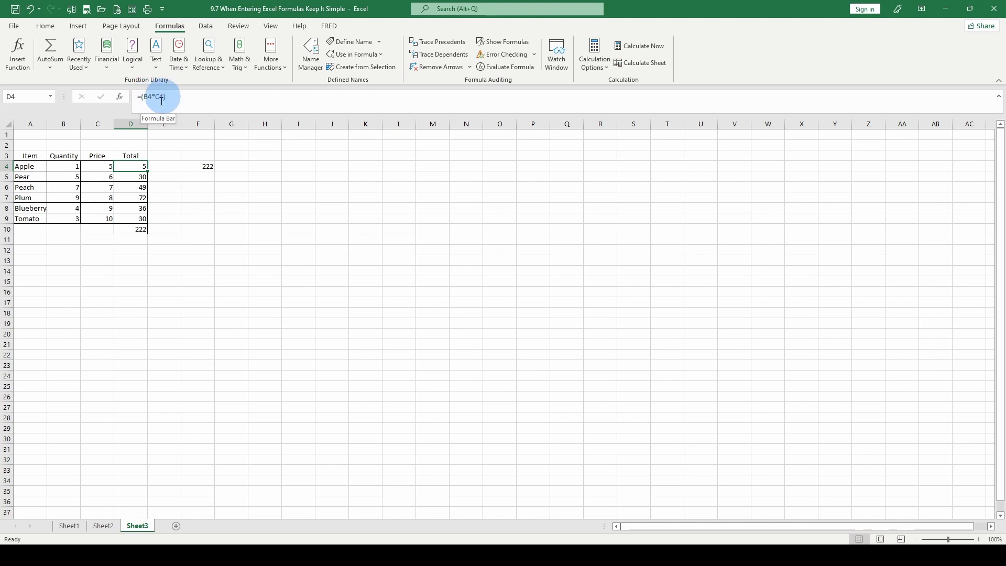
{"action": "left_click", "coordinate": [135, 228]}
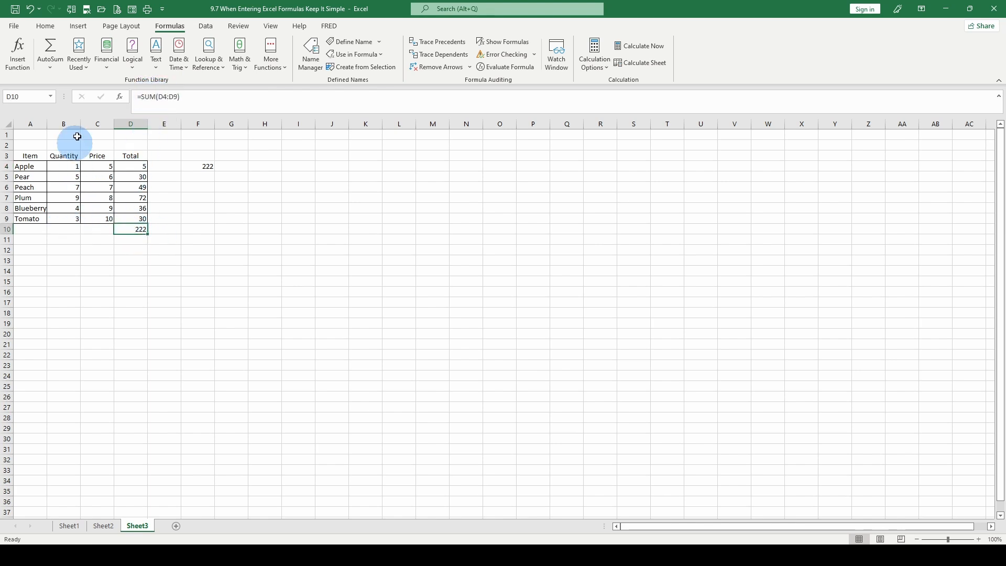
{"action": "left_click", "coordinate": [207, 166]}
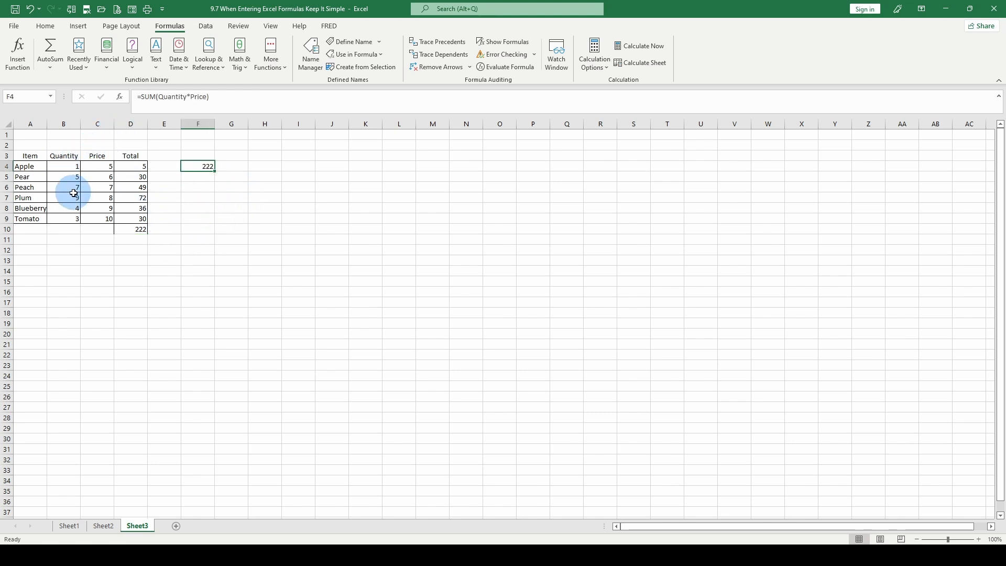
{"action": "left_click", "coordinate": [69, 250]}
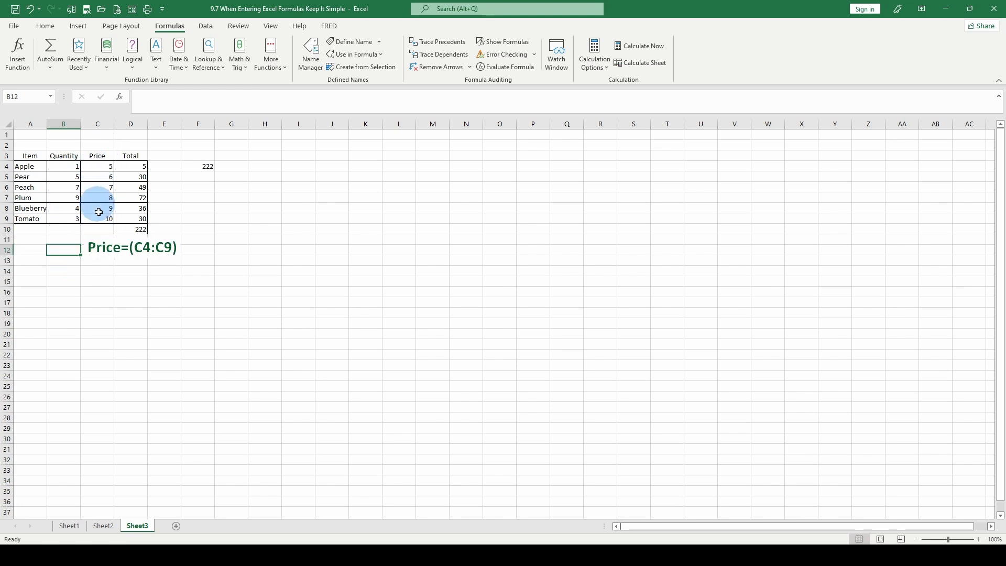
{"action": "left_click", "coordinate": [78, 262]}
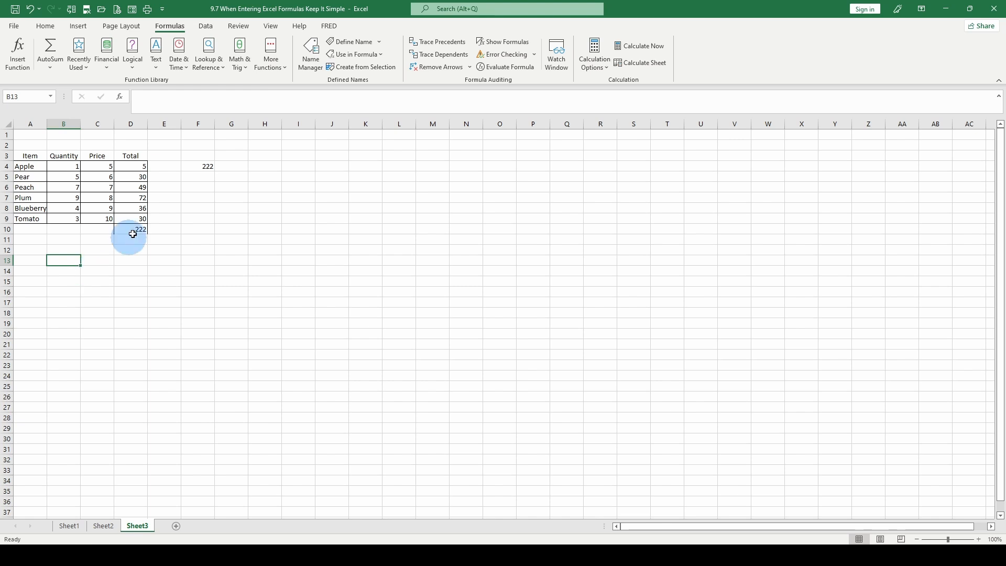
{"action": "left_click", "coordinate": [202, 168]}
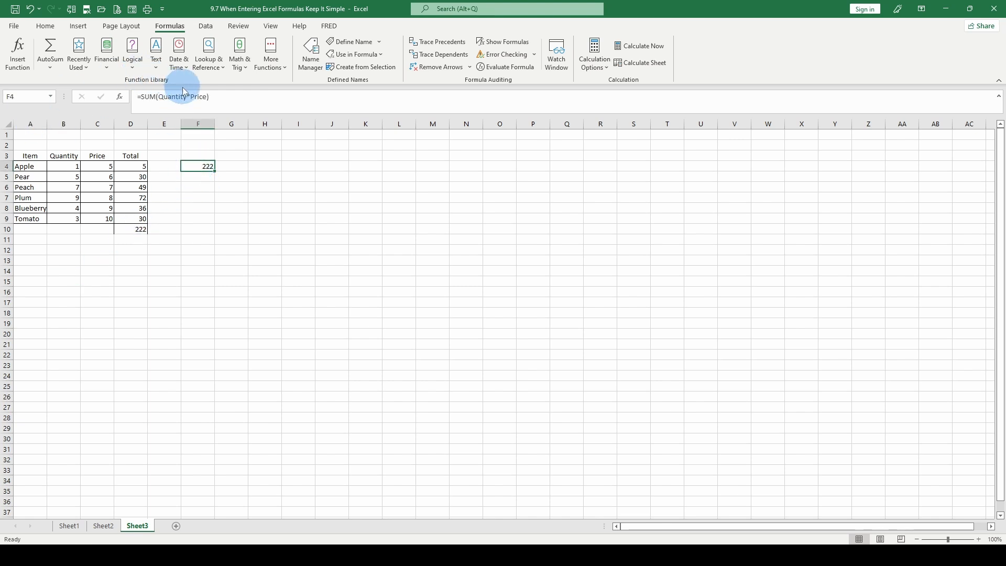